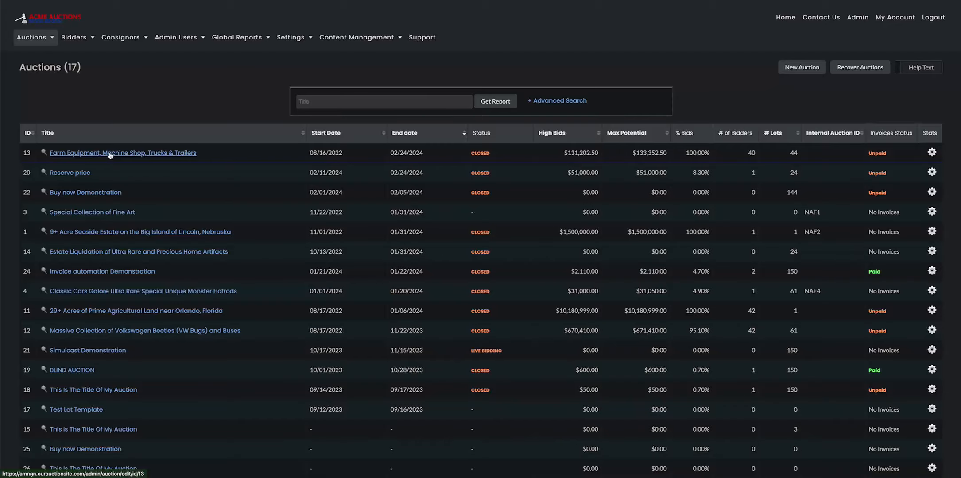
Open the invoices list of the "Farm Equipment, Machine Shop, Trucks & Trailers" auction.
{"action": "left_click", "coordinate": [110, 153]}
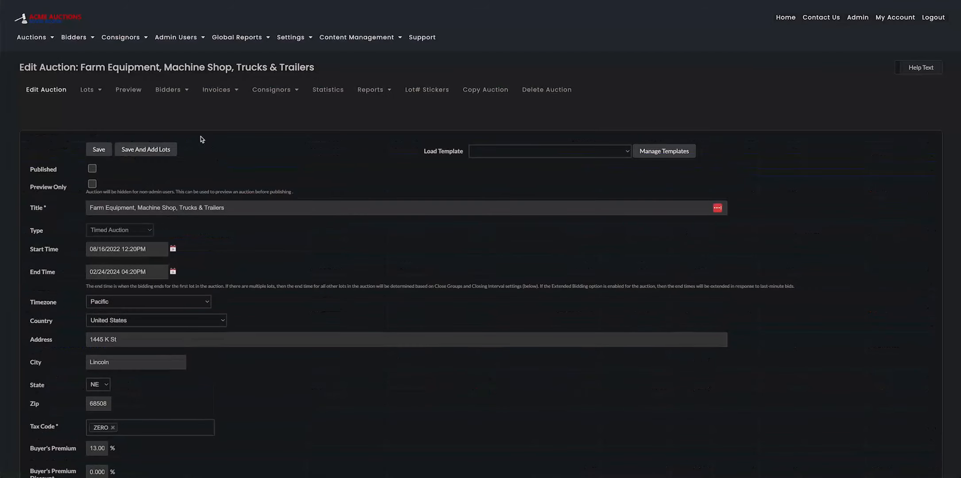
{"action": "left_click", "coordinate": [217, 90]}
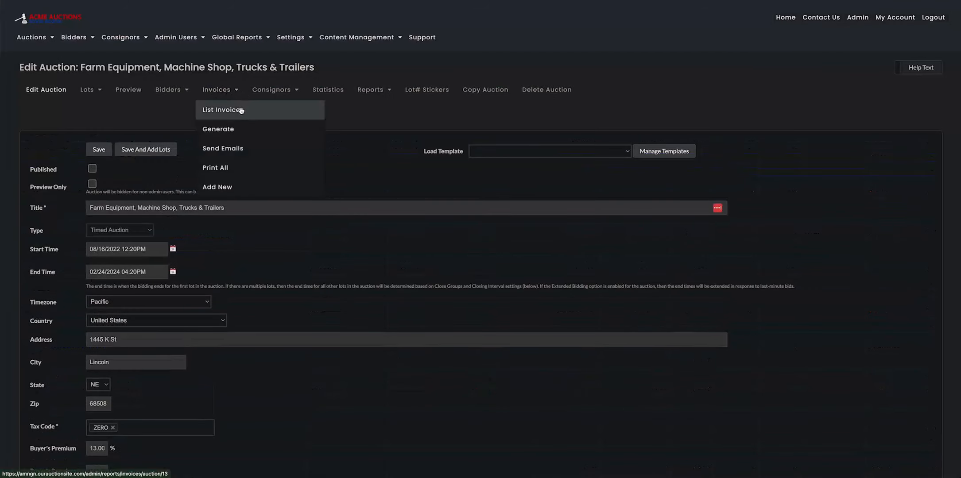
{"action": "left_click", "coordinate": [239, 111]}
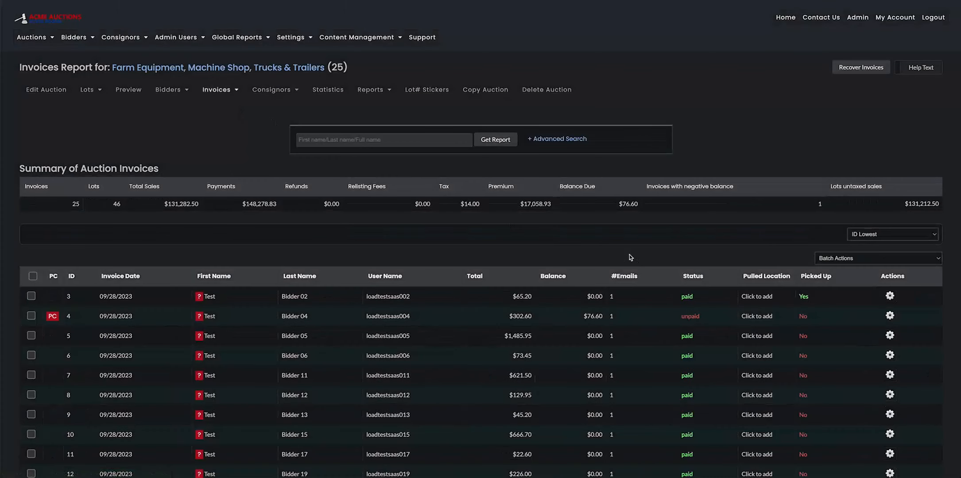
Open the invoice with ID 5 for editing from the auction's invoices report.
{"action": "scroll", "coordinate": [628, 257], "scroll_direction": "down", "scroll_amount": 2}
{"action": "scroll", "coordinate": [618, 256], "scroll_direction": "down", "scroll_amount": 1}
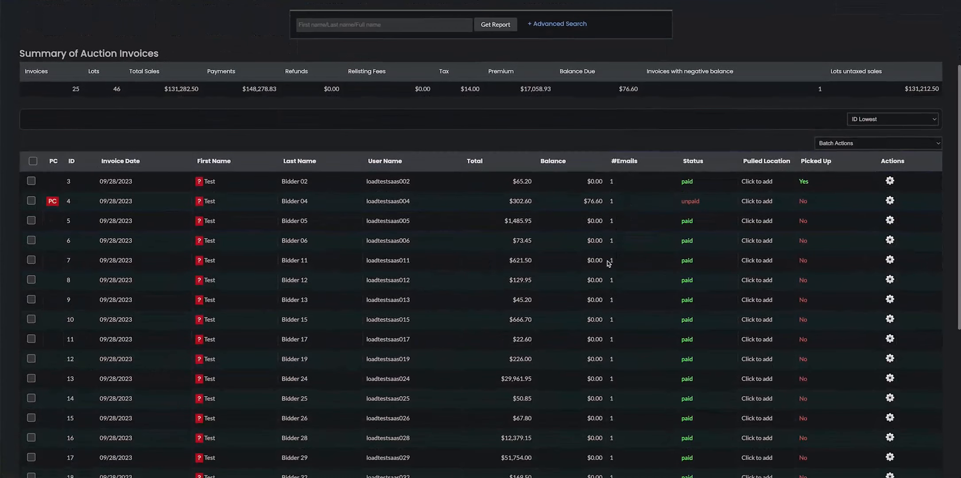
{"action": "scroll", "coordinate": [609, 264], "scroll_direction": "down", "scroll_amount": 1}
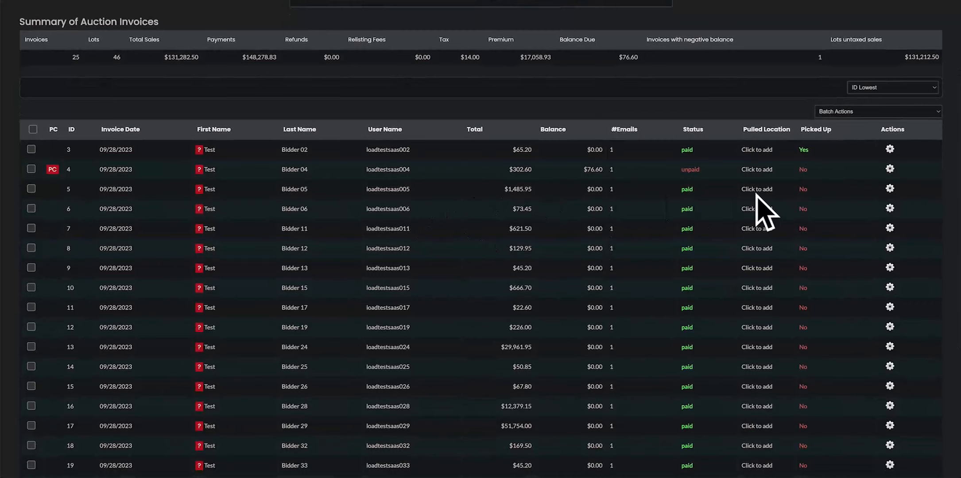
{"action": "left_click", "coordinate": [889, 189]}
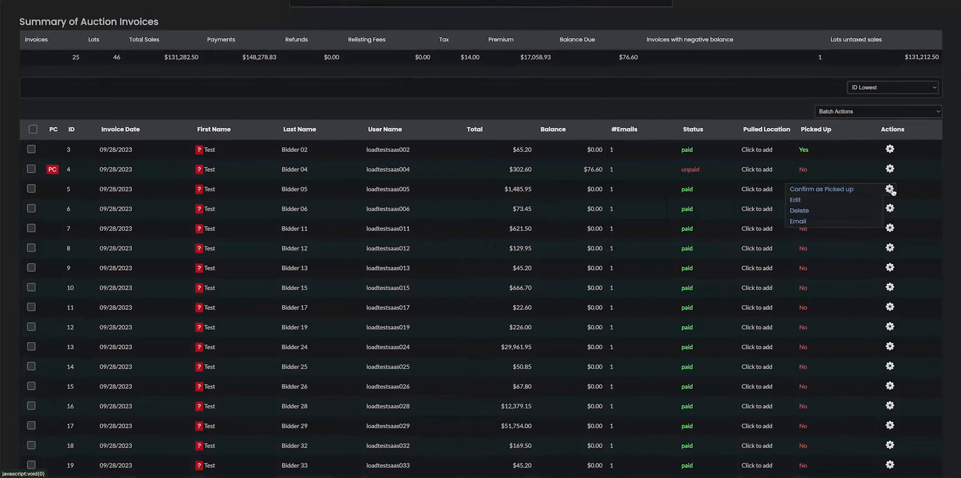
{"action": "left_click", "coordinate": [796, 201]}
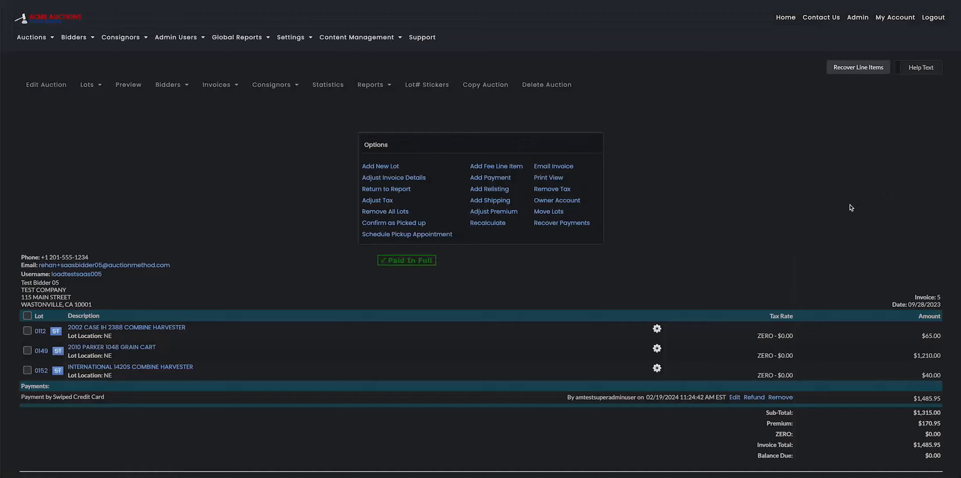
Add a fee line item for lot 0112 with the description "Test fee" and an amount of $25.
{"action": "scroll", "coordinate": [788, 208], "scroll_direction": "down", "scroll_amount": 1}
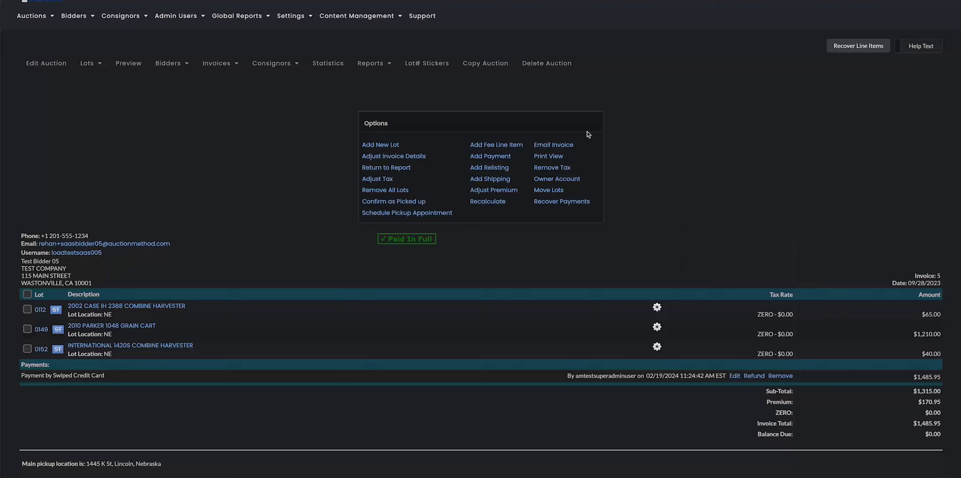
{"action": "left_click", "coordinate": [496, 144]}
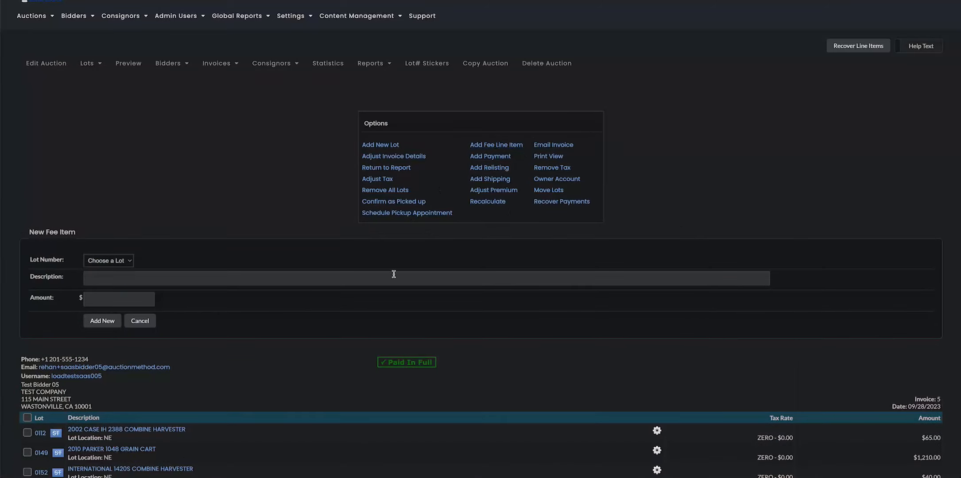
{"action": "scroll", "coordinate": [620, 256], "scroll_direction": "down", "scroll_amount": 1}
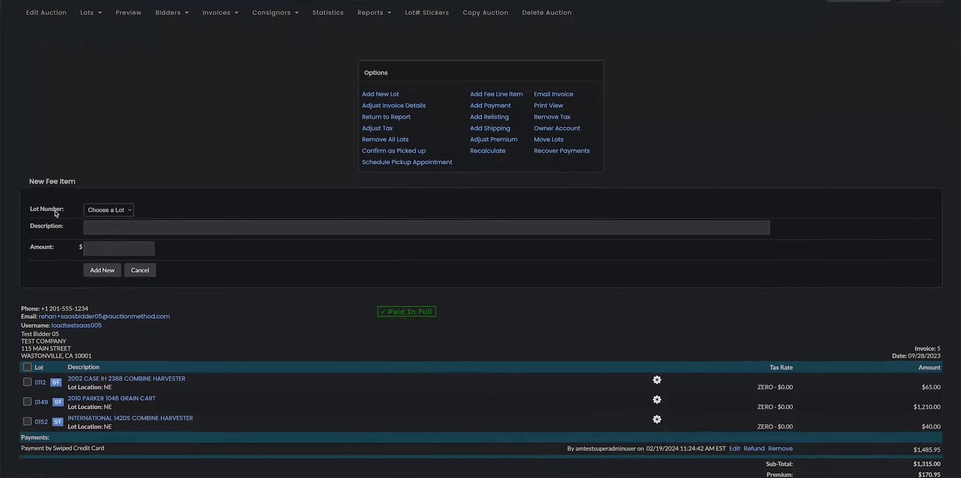
{"action": "left_click", "coordinate": [101, 213]}
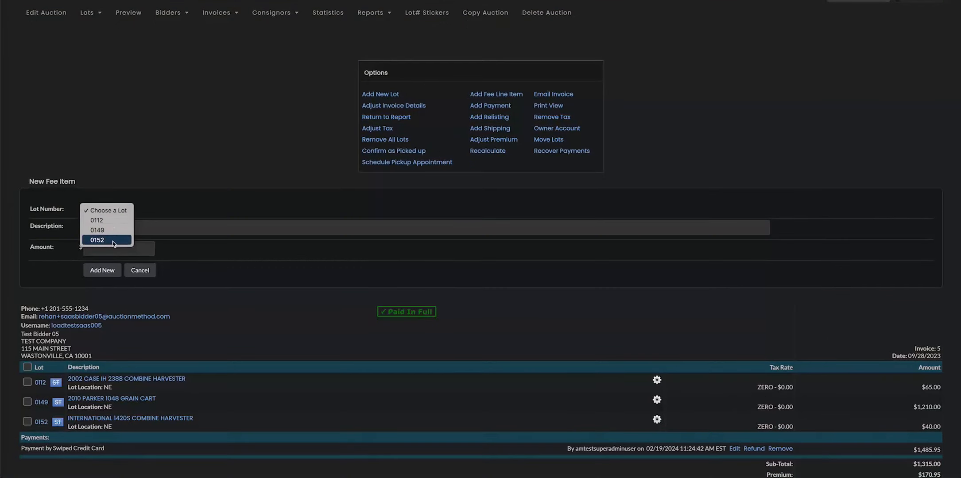
{"action": "left_click", "coordinate": [108, 221]}
{"action": "left_click", "coordinate": [126, 230]}
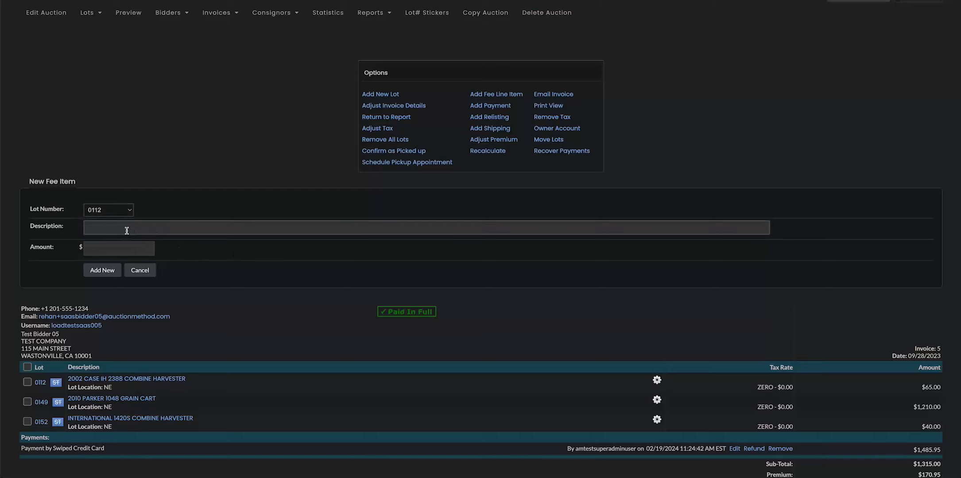
{"action": "type", "text": "Test fee"}
{"action": "left_click", "coordinate": [111, 249]}
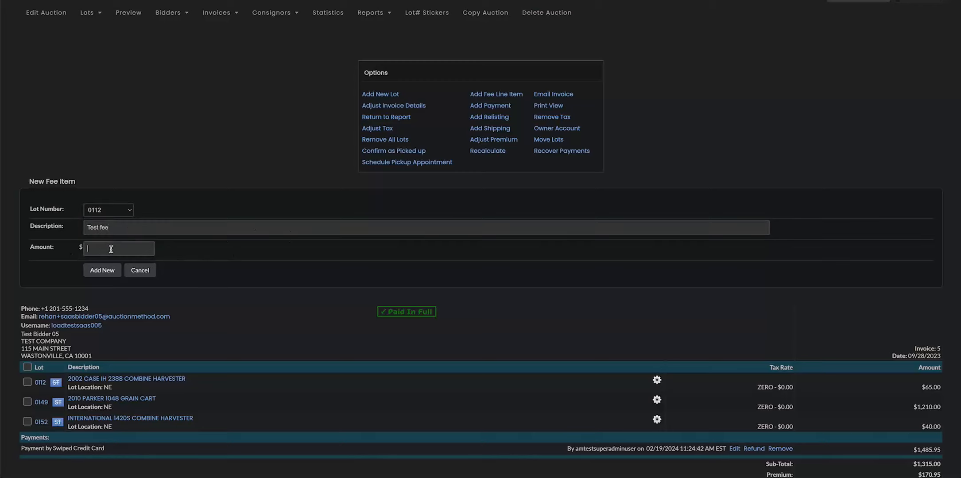
{"action": "type", "text": "25"}
{"action": "left_click", "coordinate": [103, 270]}
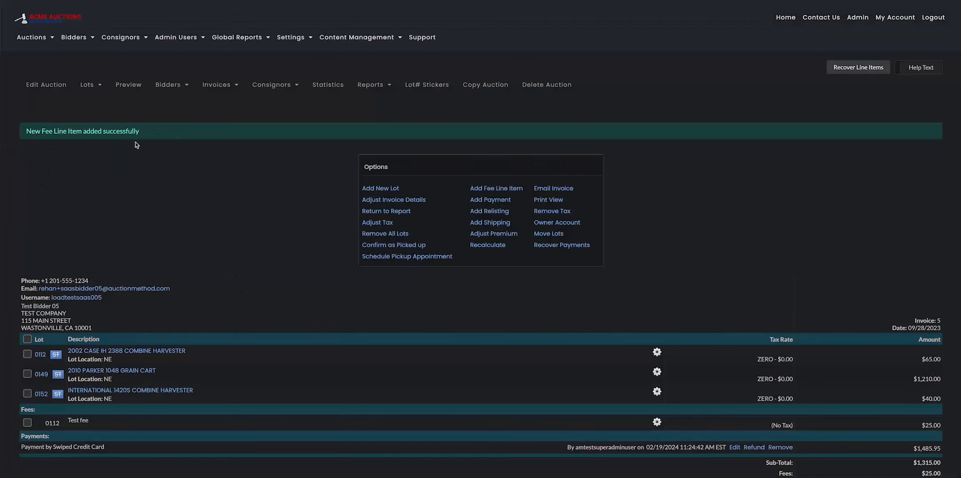
Start a relisting fee on the invoice with an amount of $50, keeping the default non-payment description.
{"action": "scroll", "coordinate": [157, 149], "scroll_direction": "down", "scroll_amount": 1}
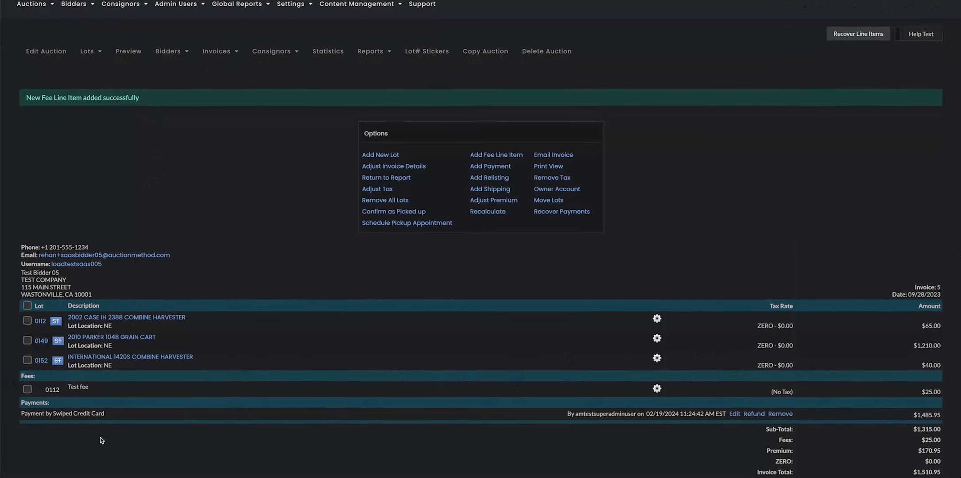
{"action": "scroll", "coordinate": [114, 392], "scroll_direction": "down", "scroll_amount": 1}
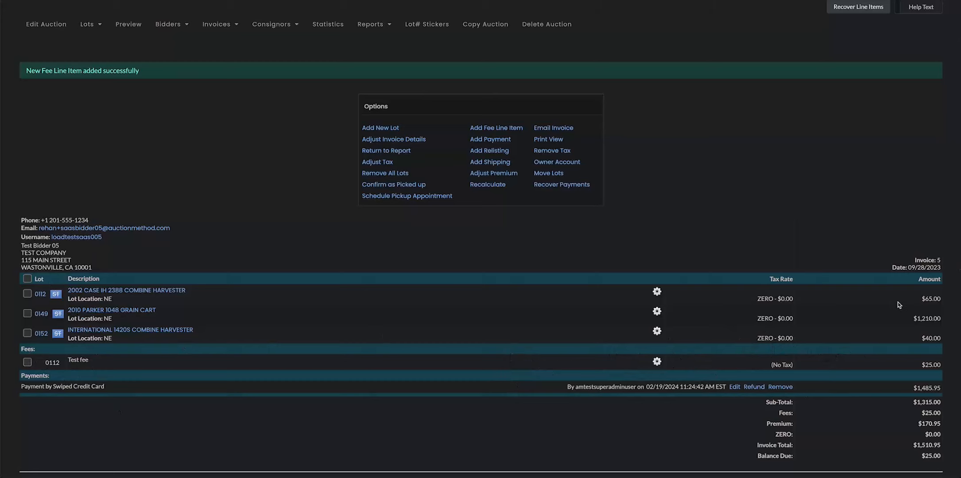
{"action": "scroll", "coordinate": [932, 332], "scroll_direction": "down", "scroll_amount": 1}
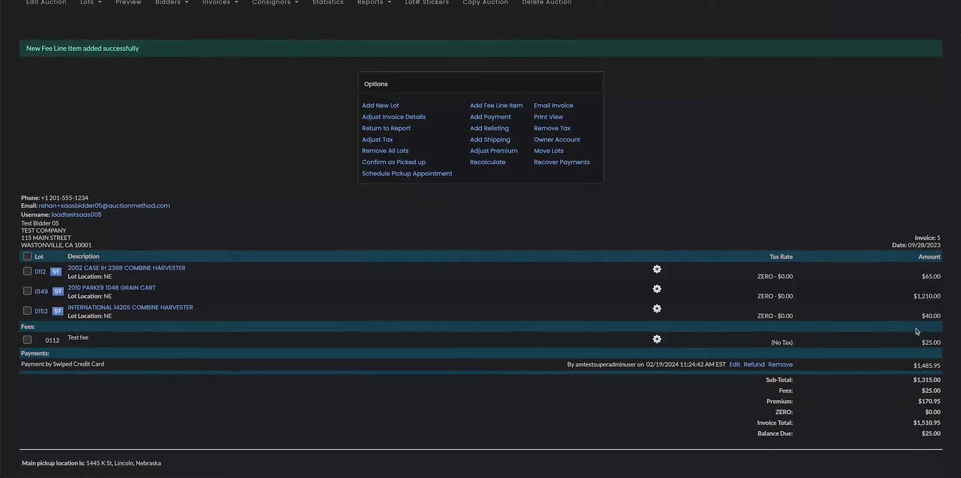
{"action": "scroll", "coordinate": [654, 346], "scroll_direction": "up", "scroll_amount": 1}
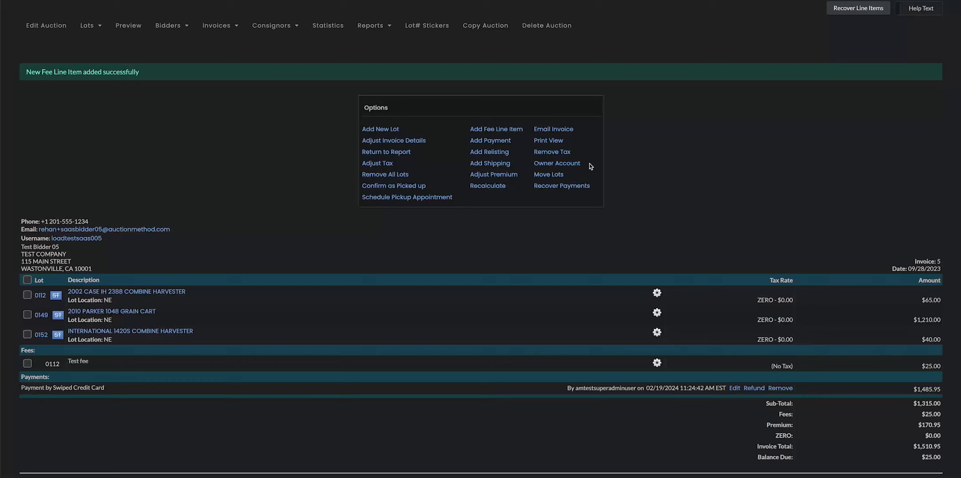
{"action": "left_click", "coordinate": [496, 157]}
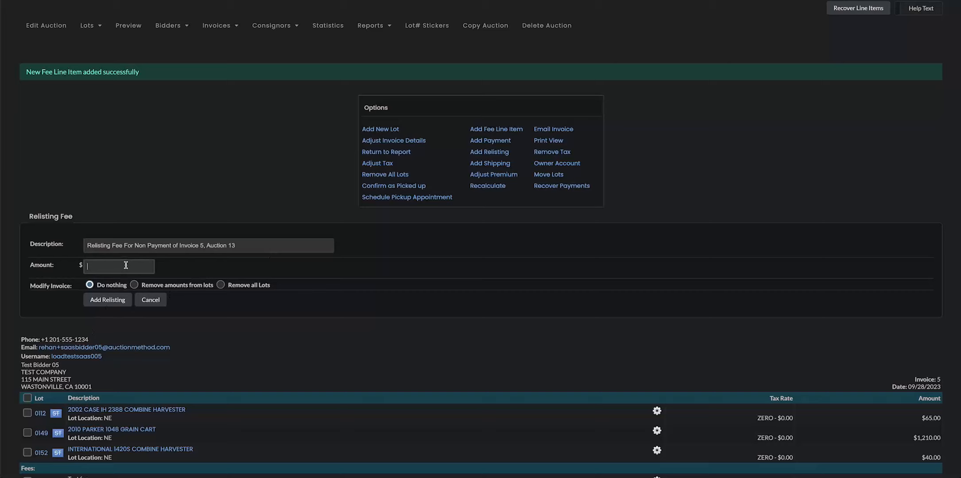
{"action": "type", "text": "50"}
{"action": "scroll", "coordinate": [261, 319], "scroll_direction": "down", "scroll_amount": 1}
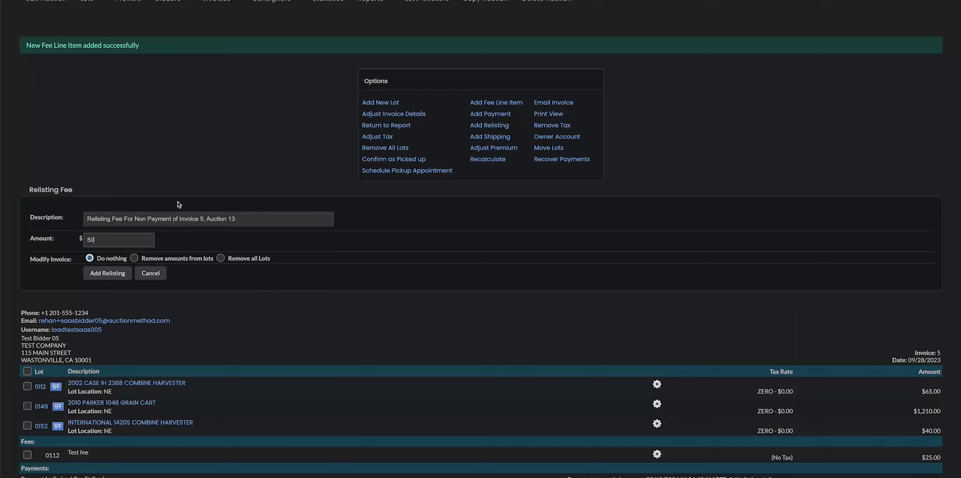
Set the relisting fee to remove amounts from lots and add it to the invoice.
{"action": "left_click", "coordinate": [113, 276]}
{"action": "left_click", "coordinate": [155, 261]}
{"action": "scroll", "coordinate": [111, 268], "scroll_direction": "down", "scroll_amount": 1}
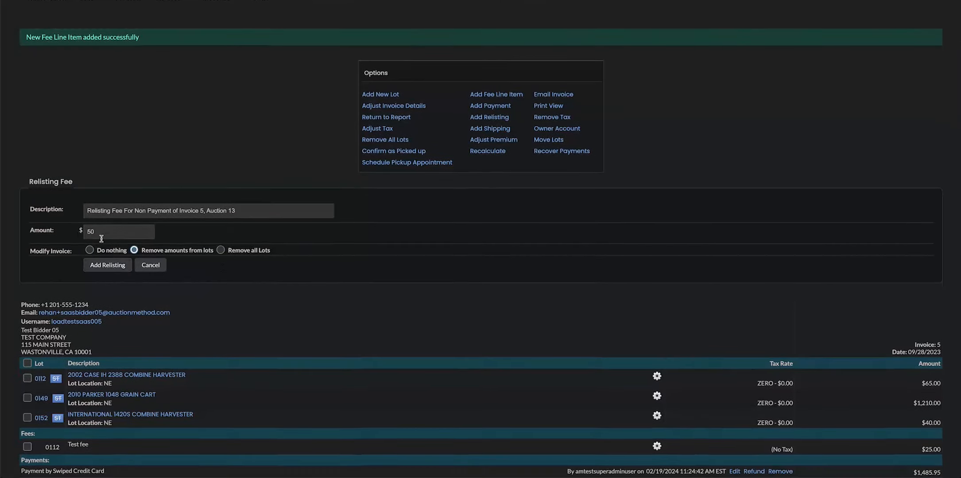
{"action": "left_click", "coordinate": [220, 252]}
{"action": "left_click", "coordinate": [135, 251]}
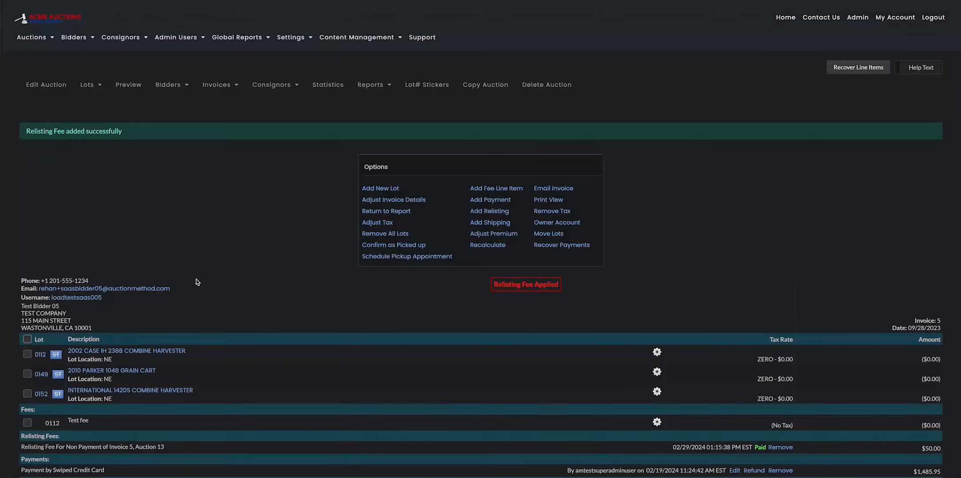
Add a second relisting fee of $50 to the invoice with the option to remove all lots.
{"action": "scroll", "coordinate": [195, 280], "scroll_direction": "down", "scroll_amount": 1}
{"action": "scroll", "coordinate": [192, 288], "scroll_direction": "down", "scroll_amount": 1}
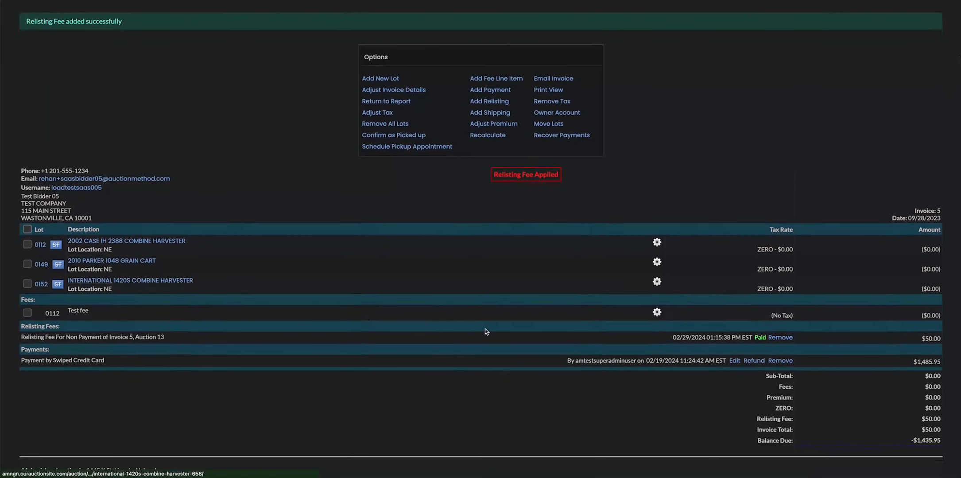
{"action": "mouse_move", "coordinate": [932, 442]}
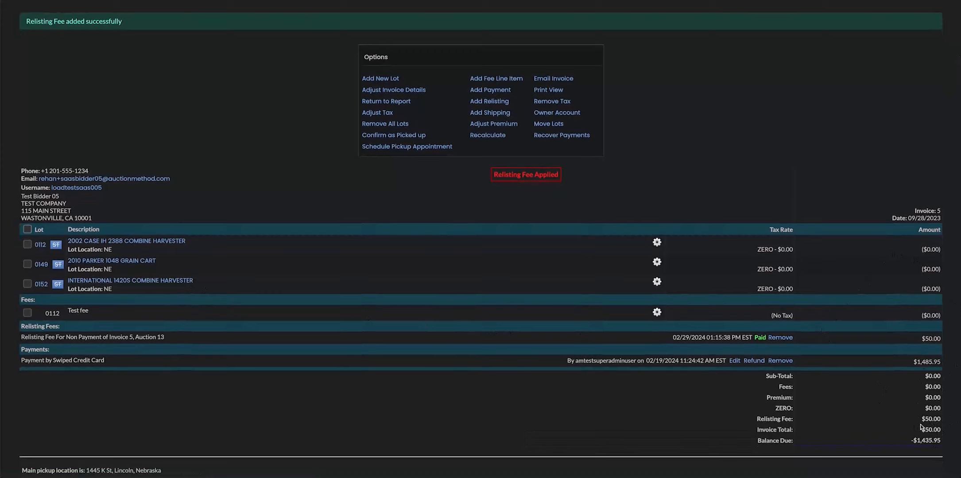
{"action": "left_click", "coordinate": [489, 102]}
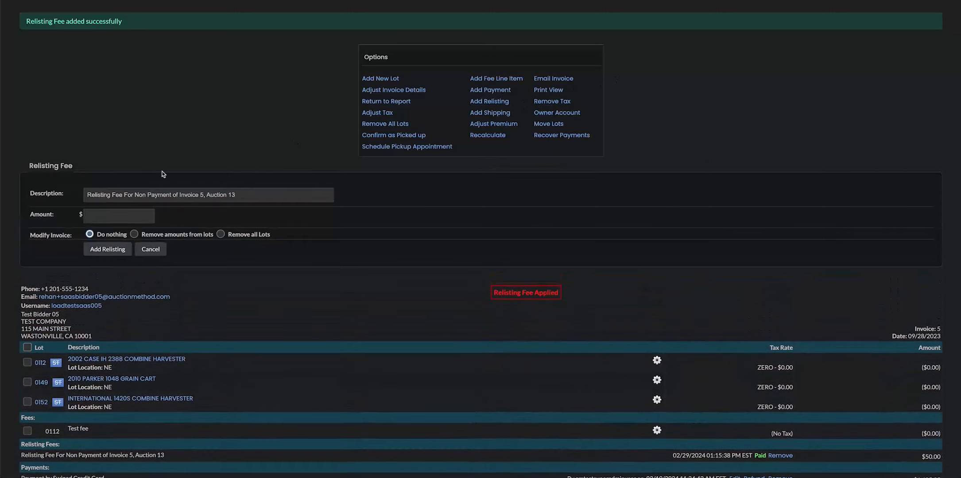
{"action": "left_click", "coordinate": [220, 233]}
{"action": "left_click", "coordinate": [115, 214]}
{"action": "type", "text": "50"}
{"action": "left_click", "coordinate": [100, 252]}
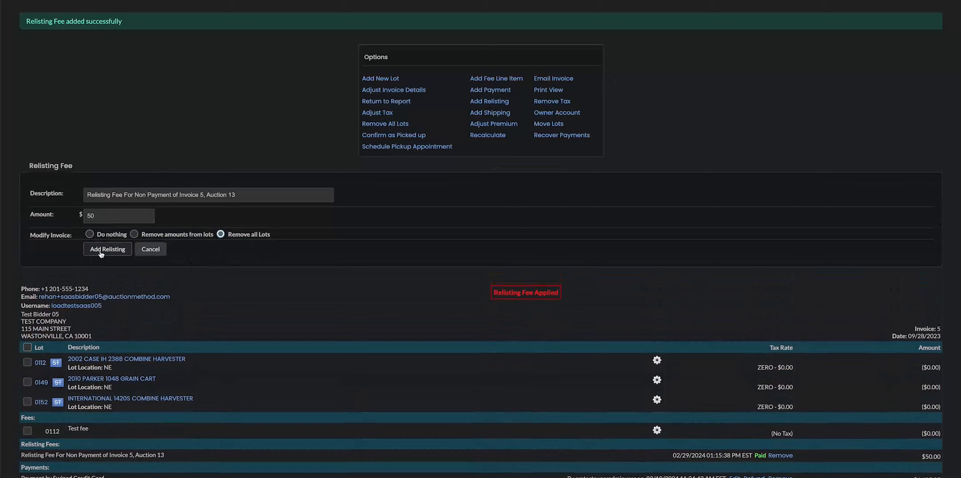
Start a new shipping charge on the invoice with an amount of $24 and a shipping date of 03/02/2024.
{"action": "scroll", "coordinate": [408, 256], "scroll_direction": "down", "scroll_amount": 1}
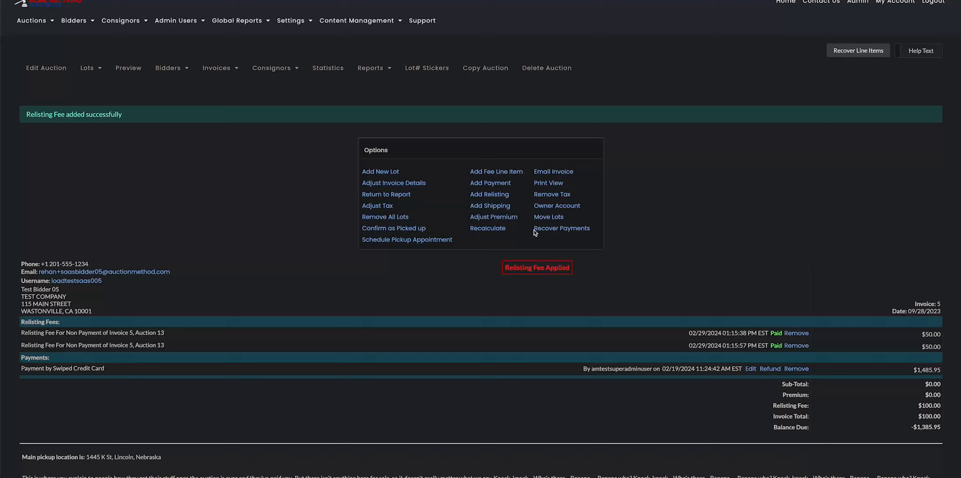
{"action": "left_click", "coordinate": [486, 207]}
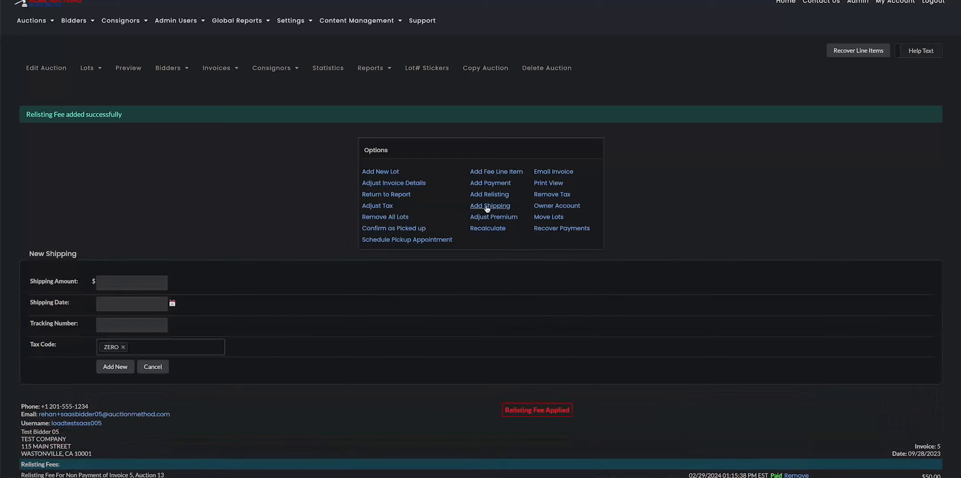
{"action": "scroll", "coordinate": [245, 234], "scroll_direction": "down", "scroll_amount": 2}
{"action": "left_click", "coordinate": [151, 218]}
{"action": "type", "text": "24"}
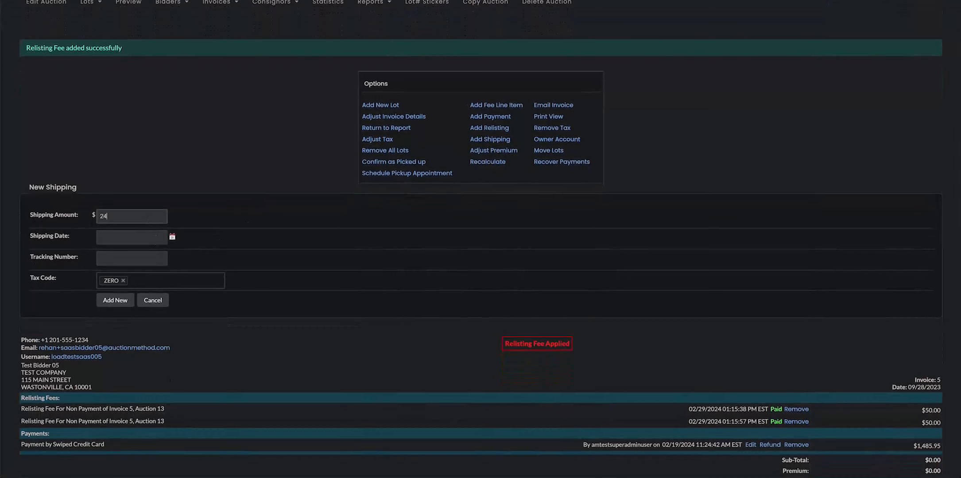
{"action": "left_click", "coordinate": [153, 241]}
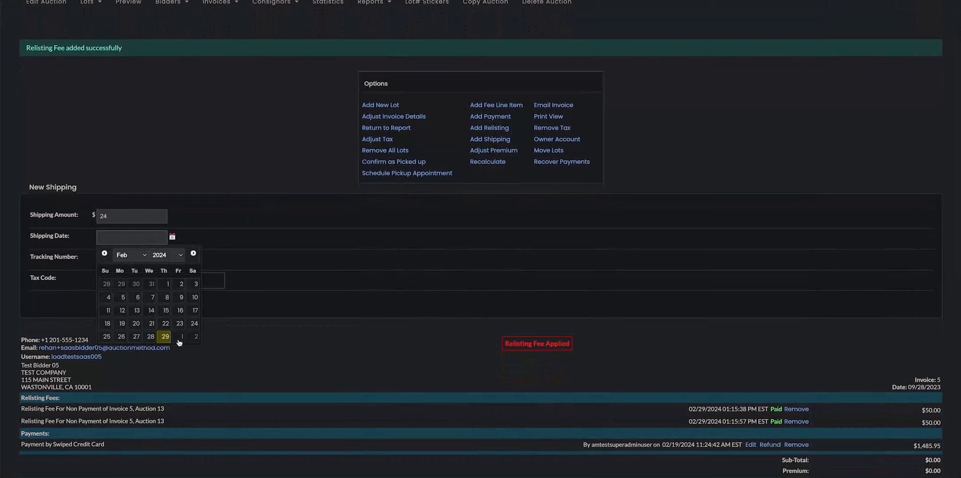
{"action": "left_click", "coordinate": [195, 338]}
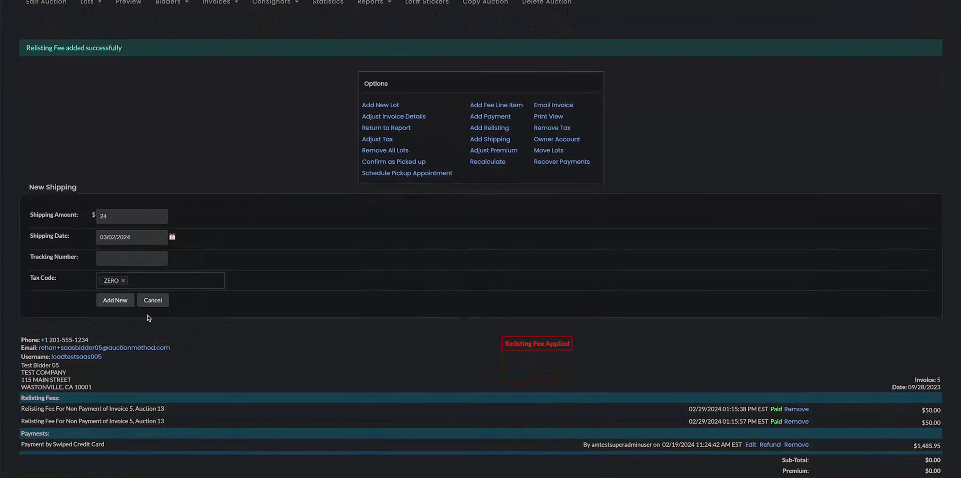
Enter the shipment's tracking number, replace the ZERO tax code with 20TAX, and add the shipping charge.
{"action": "left_click", "coordinate": [127, 260]}
{"action": "type", "text": "2234366643"}
{"action": "left_click", "coordinate": [155, 280]}
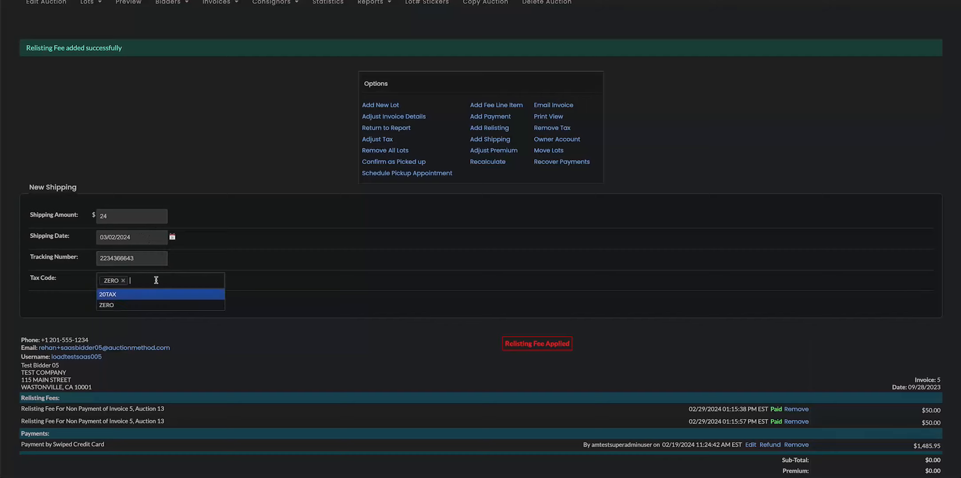
{"action": "left_click", "coordinate": [109, 294]}
{"action": "left_click", "coordinate": [123, 280]}
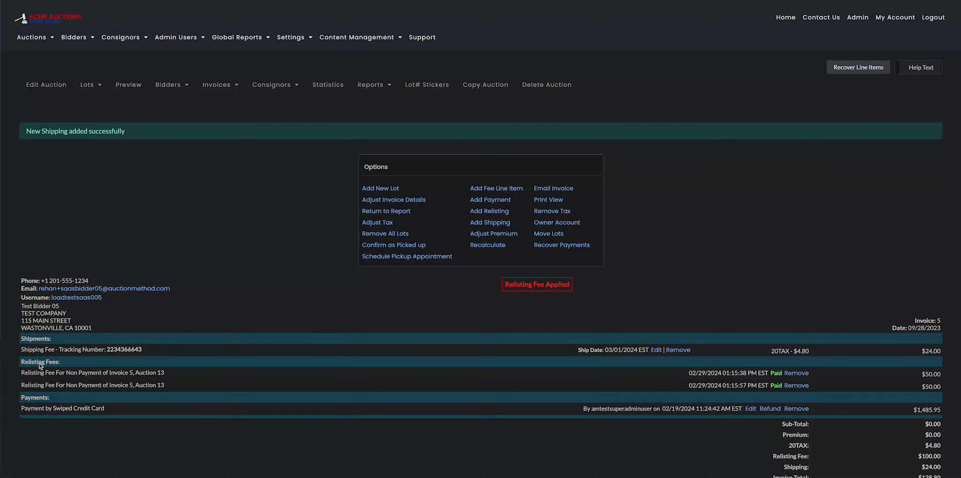
{"action": "scroll", "coordinate": [251, 354], "scroll_direction": "down", "scroll_amount": 1}
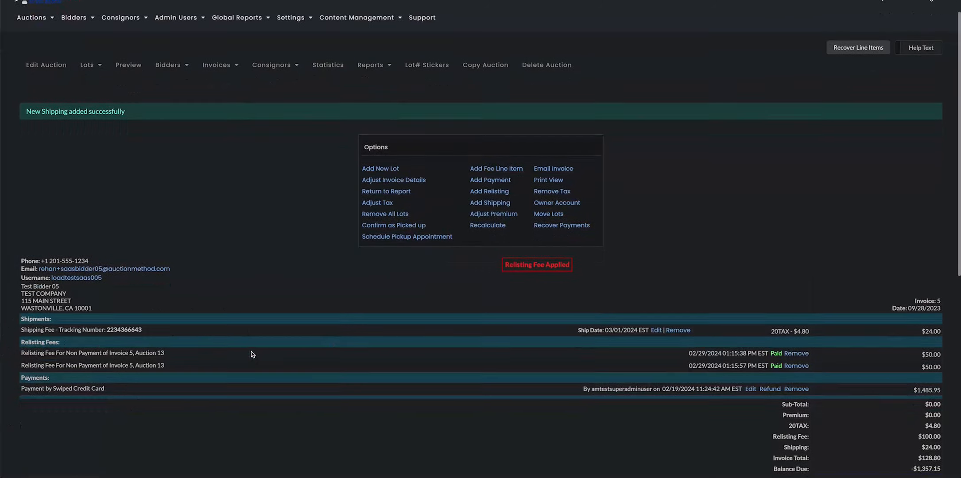